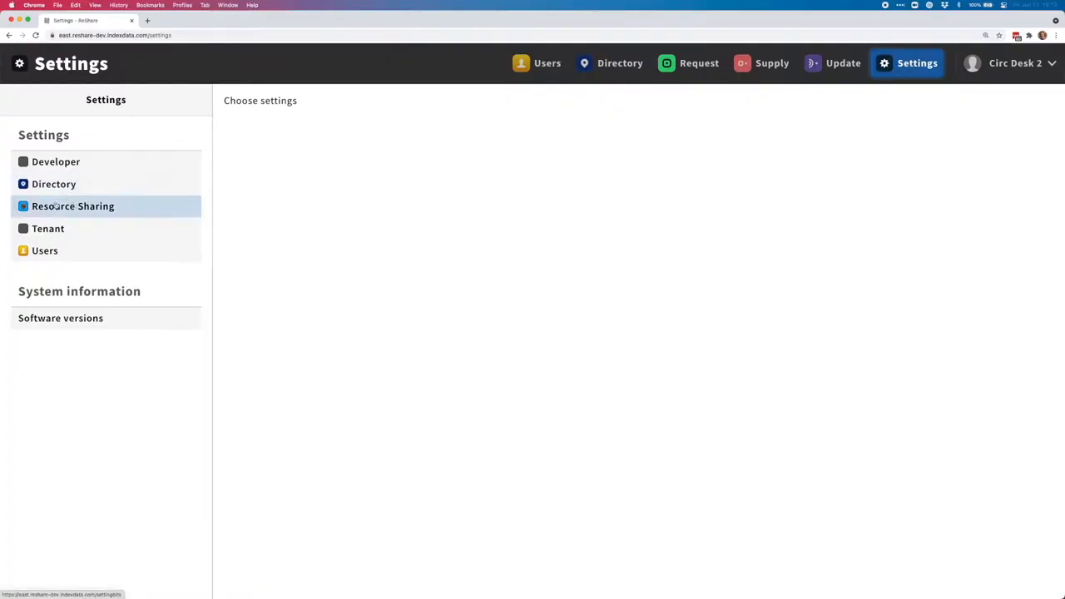
Open the Resource Sharing category in Settings
click(97, 210)
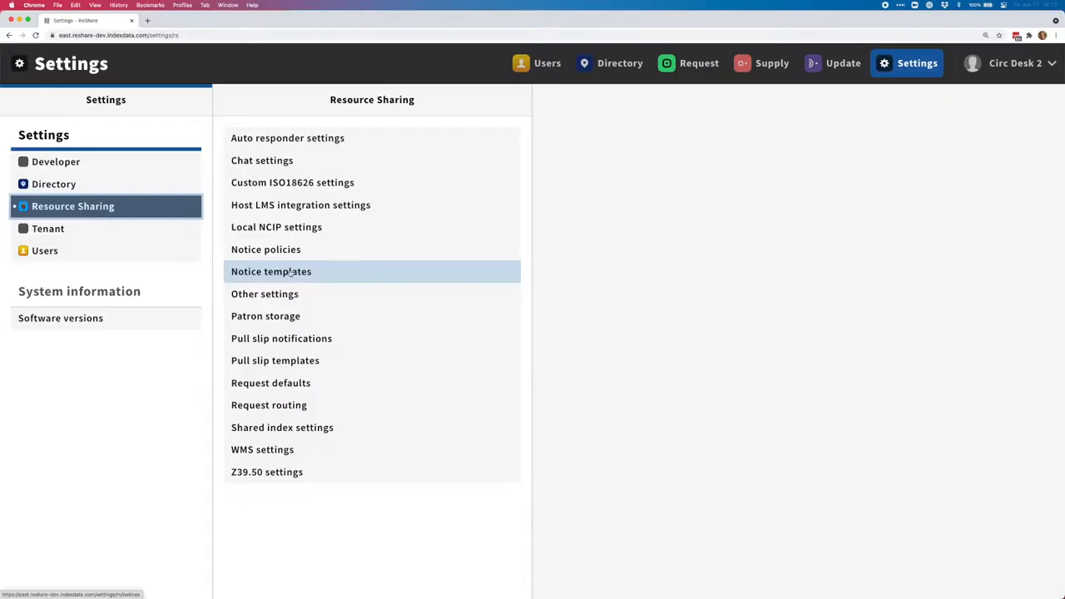
Show the Resource Sharing notice templates list
click(328, 273)
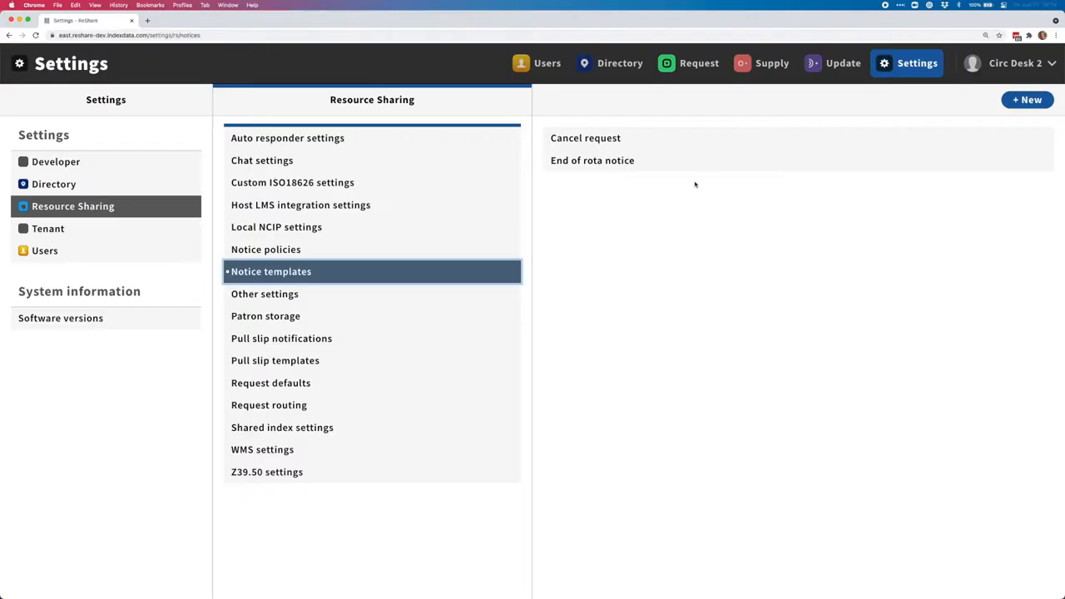
Open the Cancel request notice template and start editing it
click(623, 139)
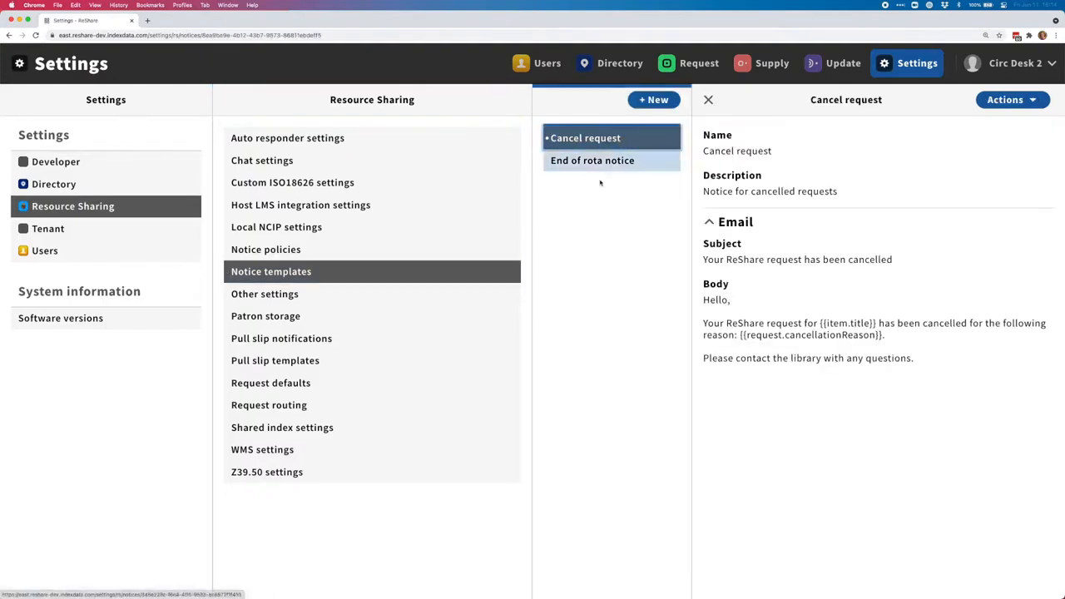
click(1010, 100)
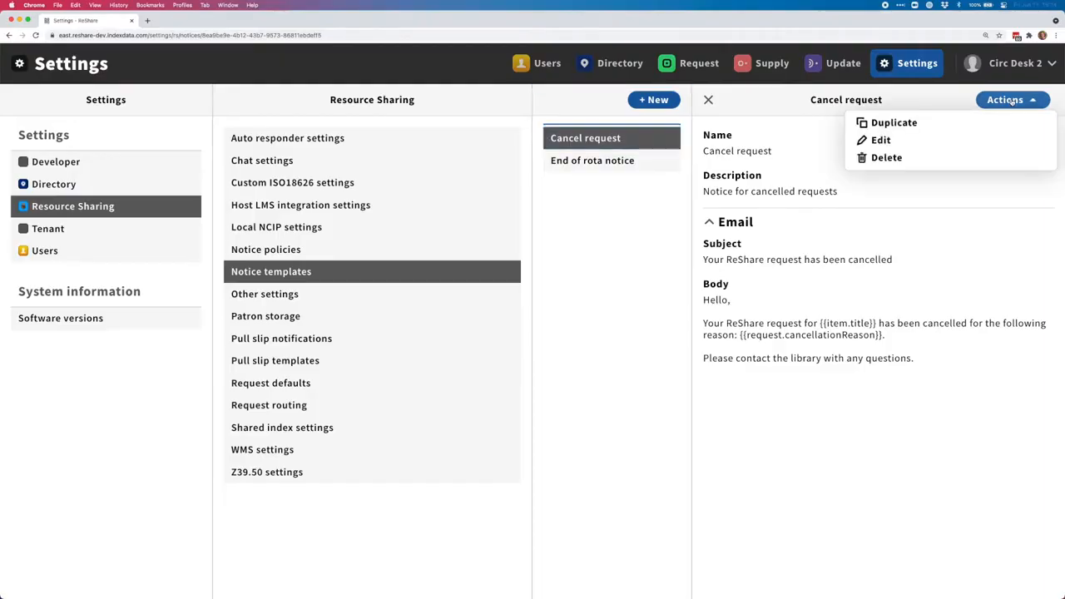
click(926, 145)
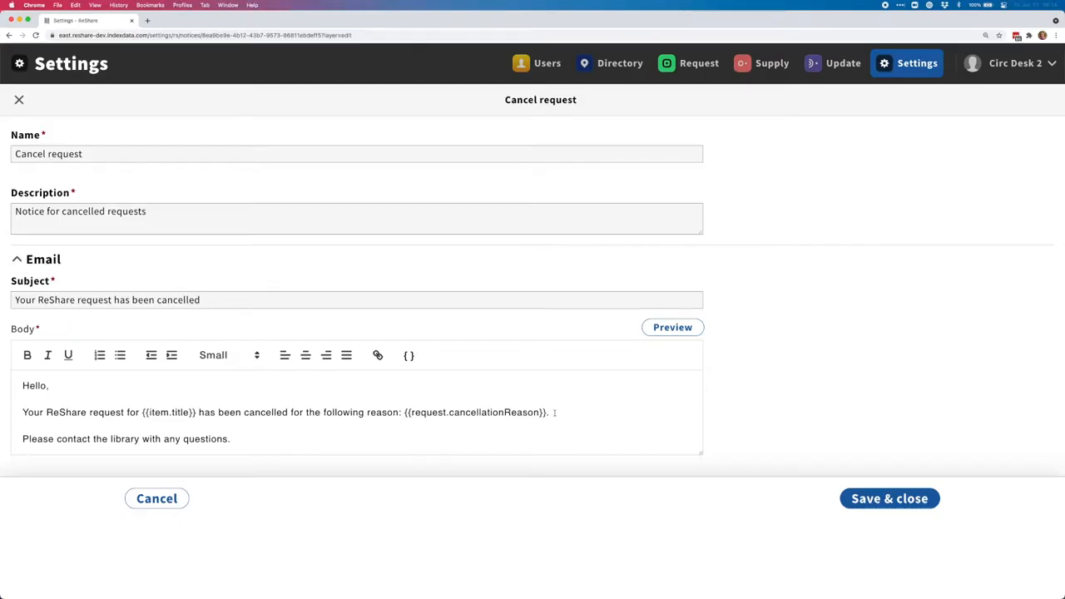
drag(549, 412, 403, 414)
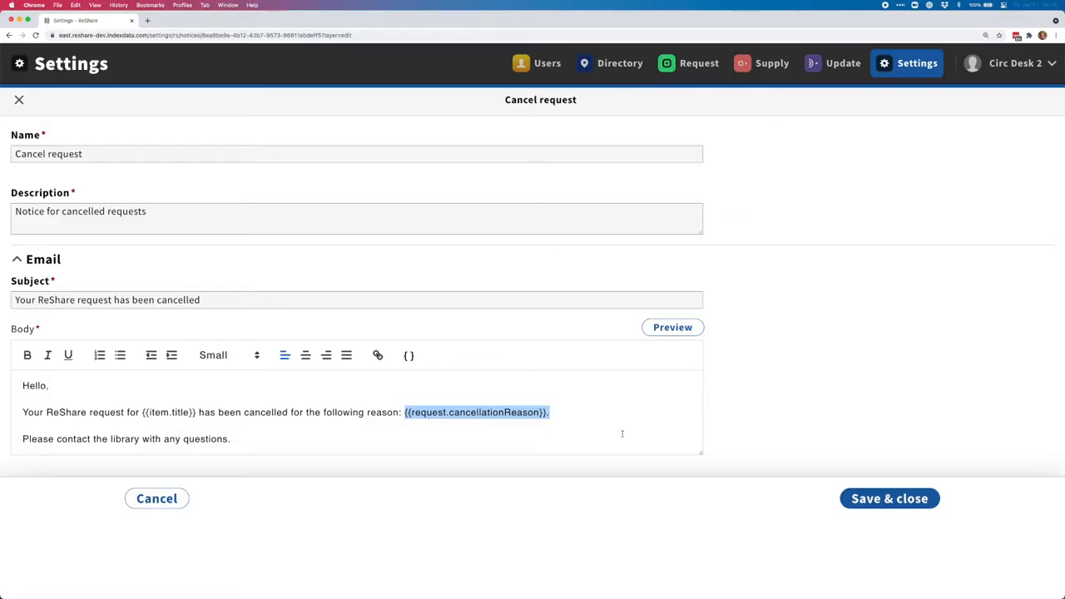
click(401, 443)
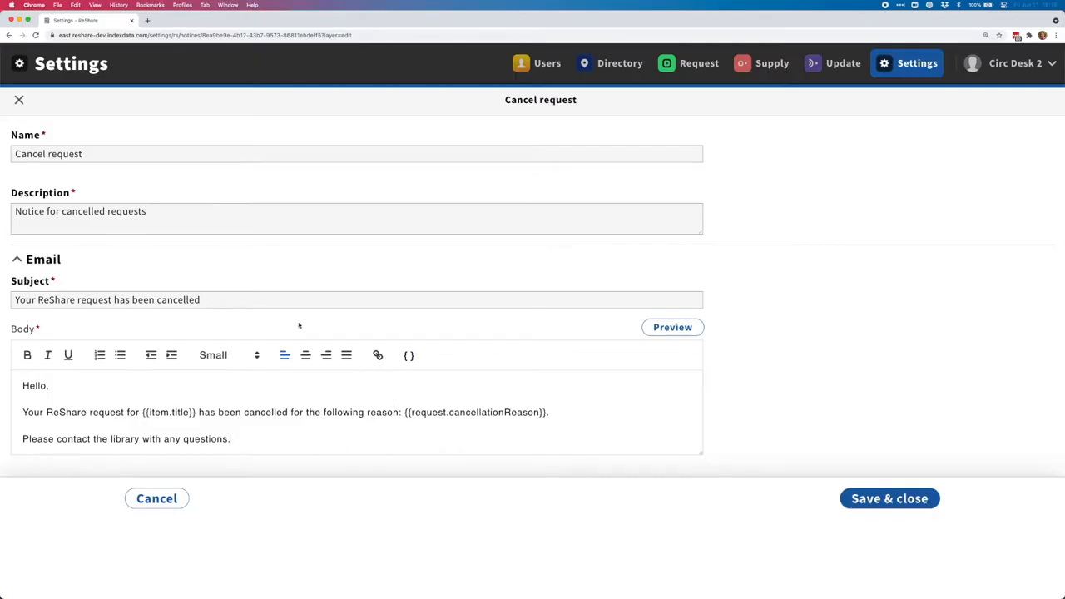
Insert the {{user.id}} token at the end of the Cancel request email body
click(408, 356)
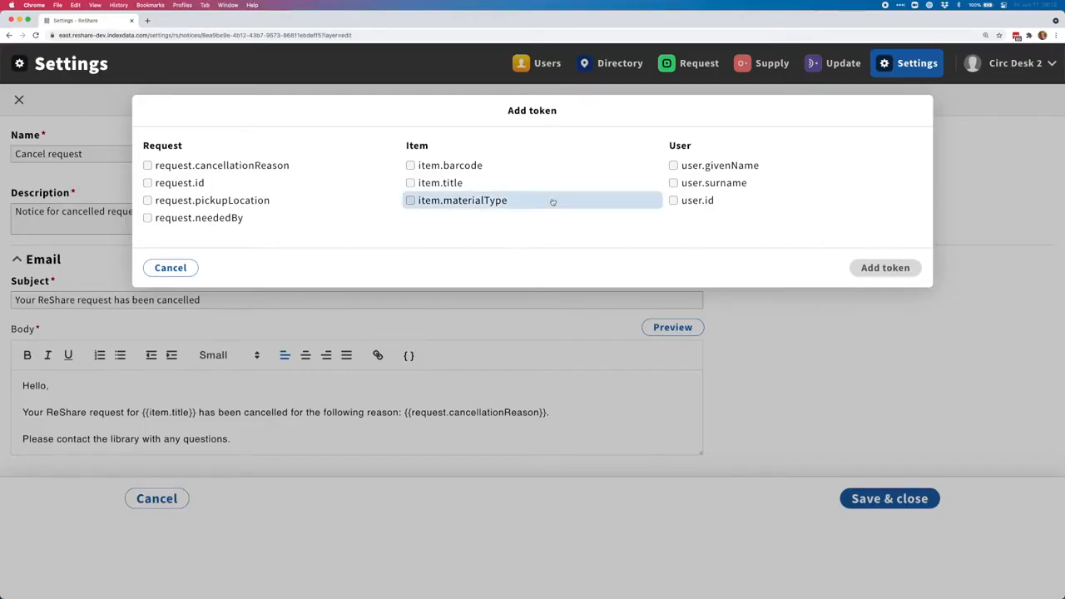
click(698, 204)
click(889, 265)
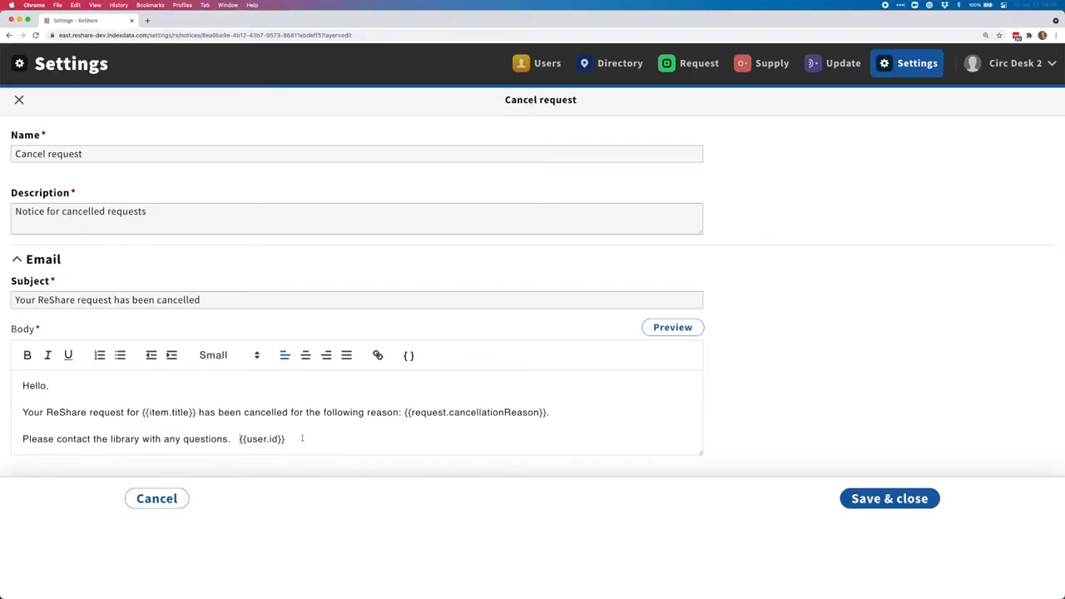
Copy {{user.id}} to the end of the subject and preview the rendered email
text(.)
drag(284, 439, 238, 438)
key(super+c)
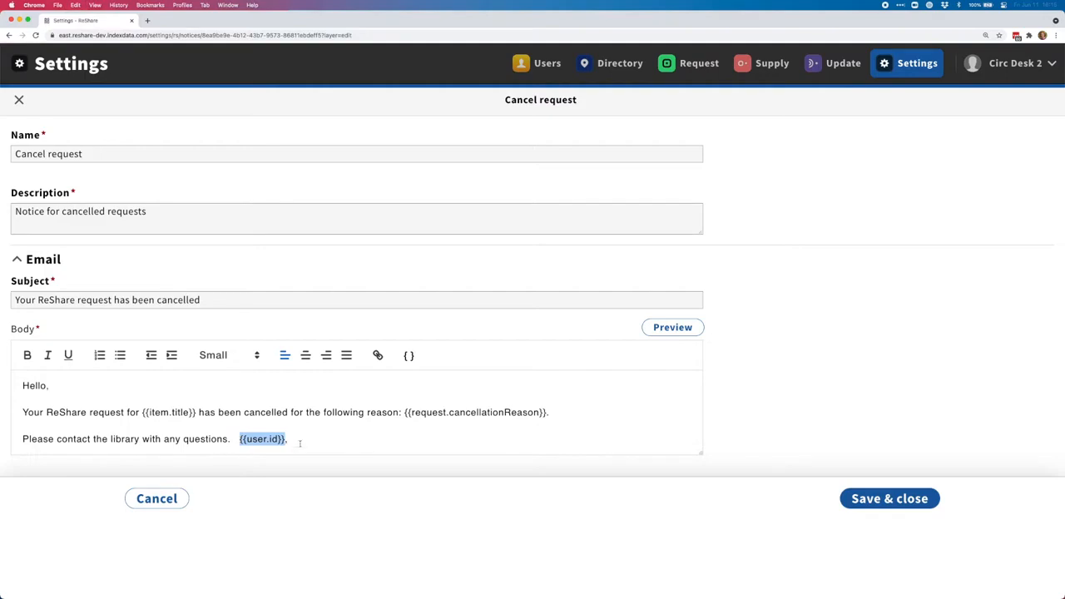
click(204, 299)
key(super+v)
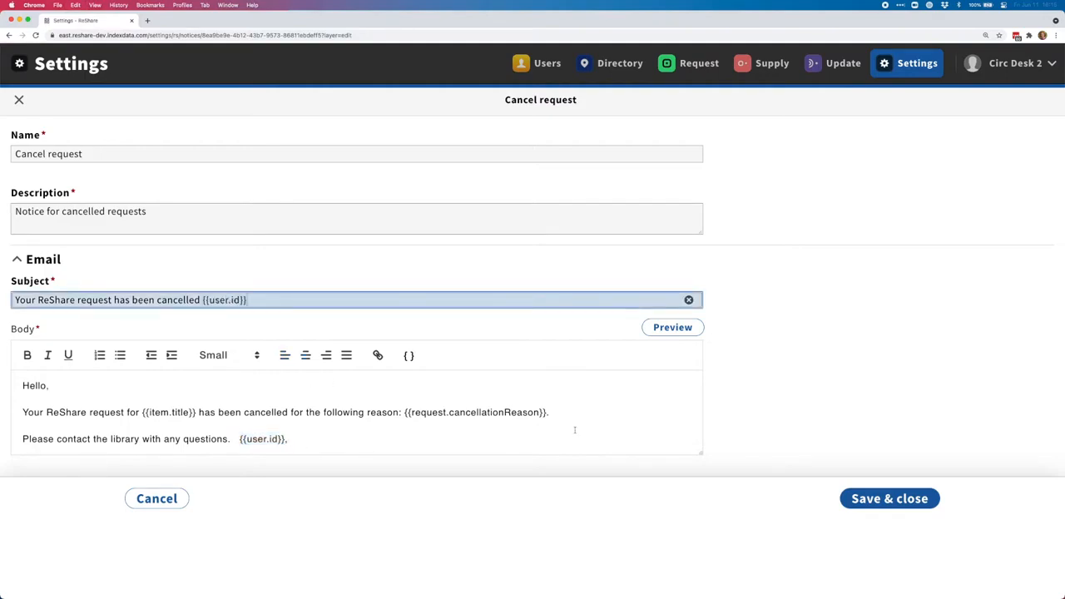
click(682, 331)
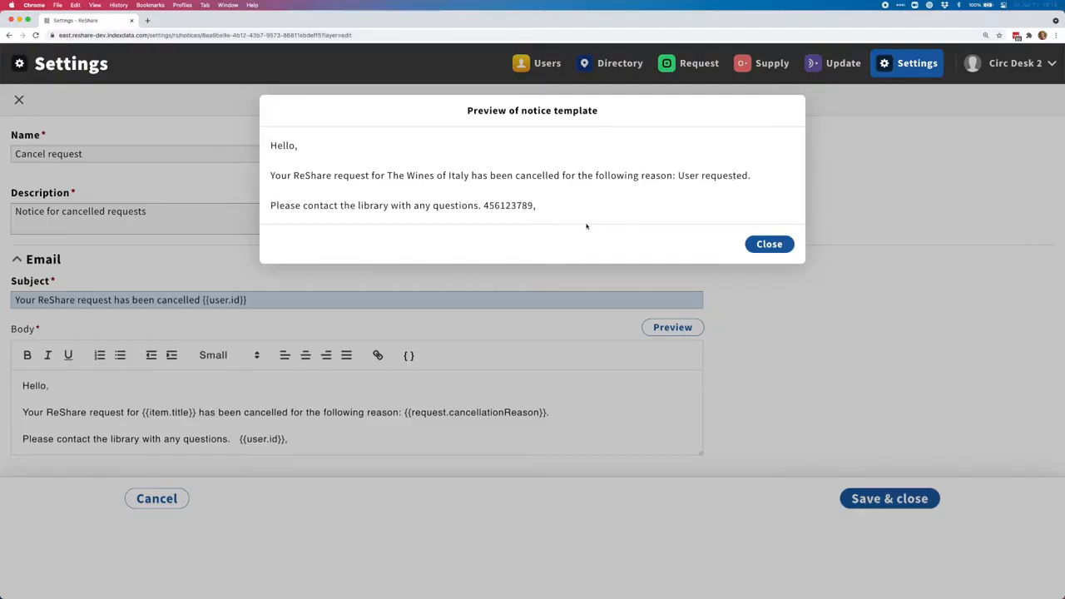
Close the preview, delete {{user.id}} from the body, and save and close the template
drag(536, 207, 485, 207)
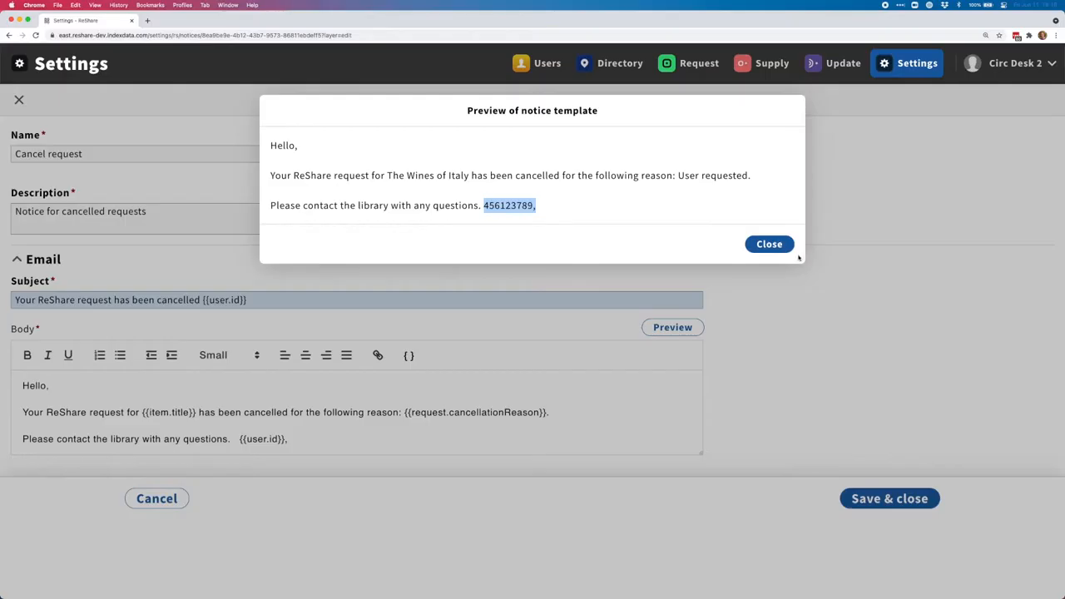
click(770, 245)
drag(290, 439, 239, 438)
key(BackSpace)
click(887, 500)
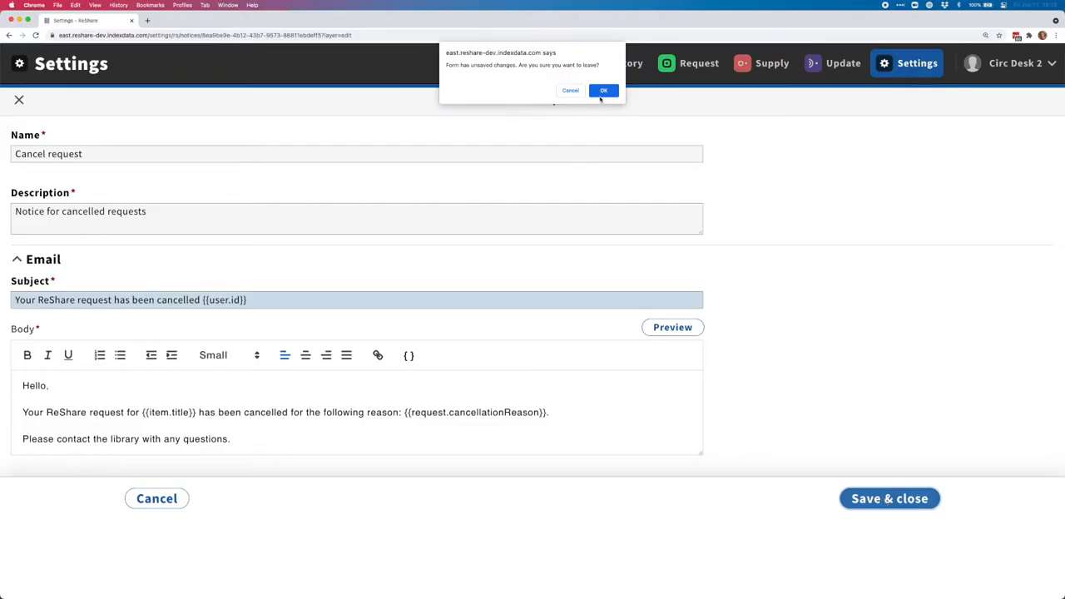
click(595, 93)
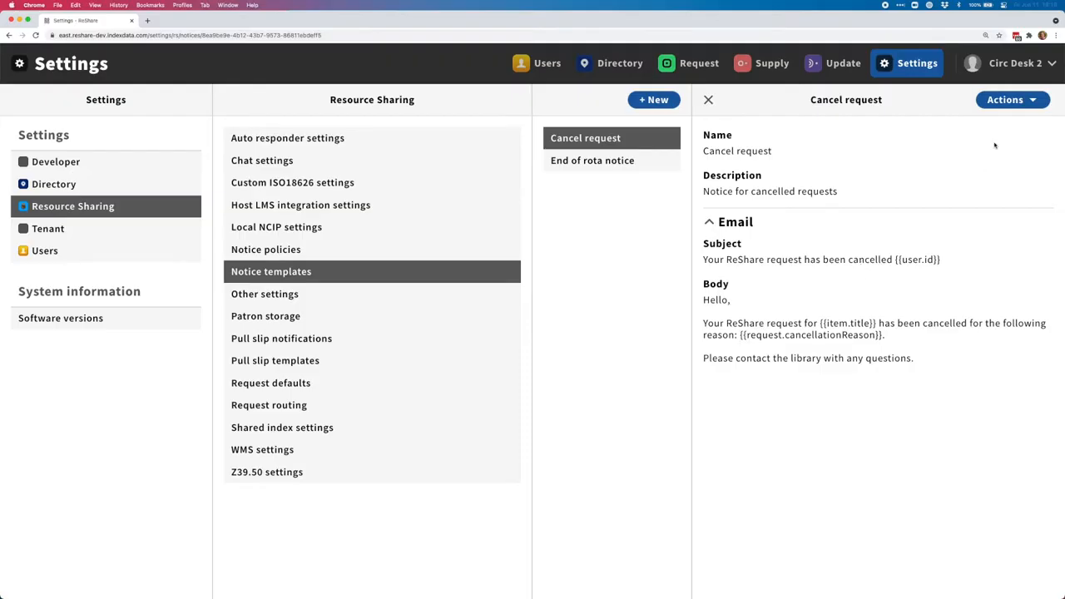
Open and dismiss the Actions menu on the saved Cancel request template
click(1034, 102)
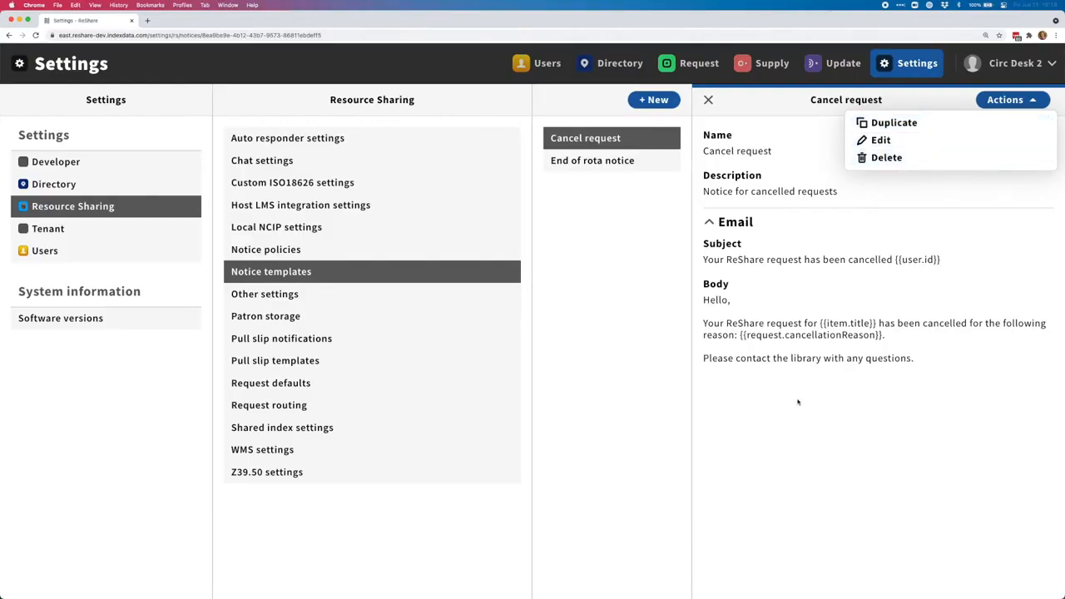
click(823, 468)
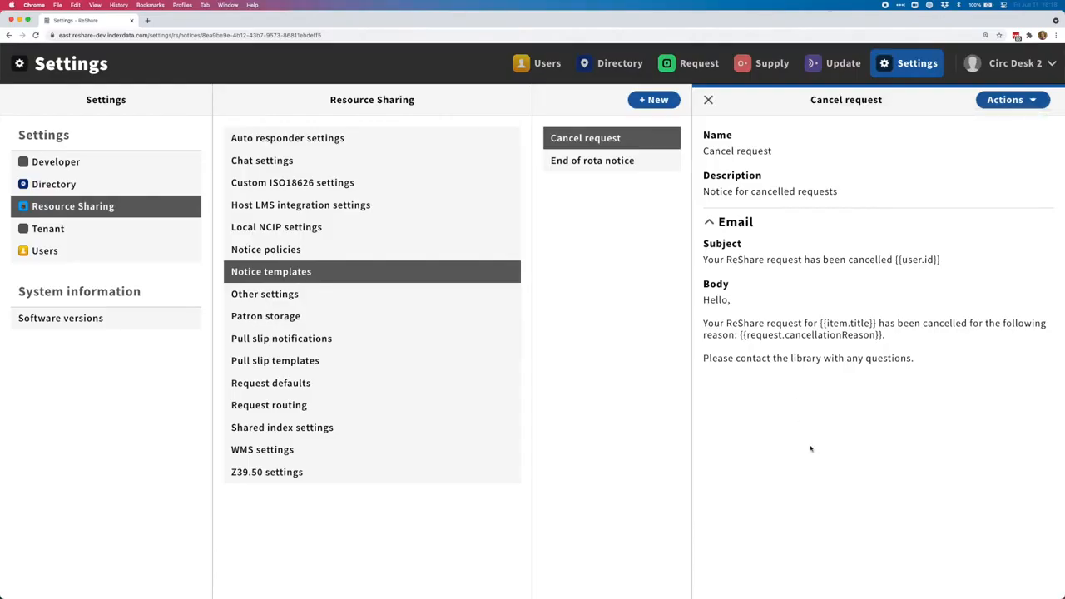
Open the Test notice policy from Notice policies and start editing it
click(263, 251)
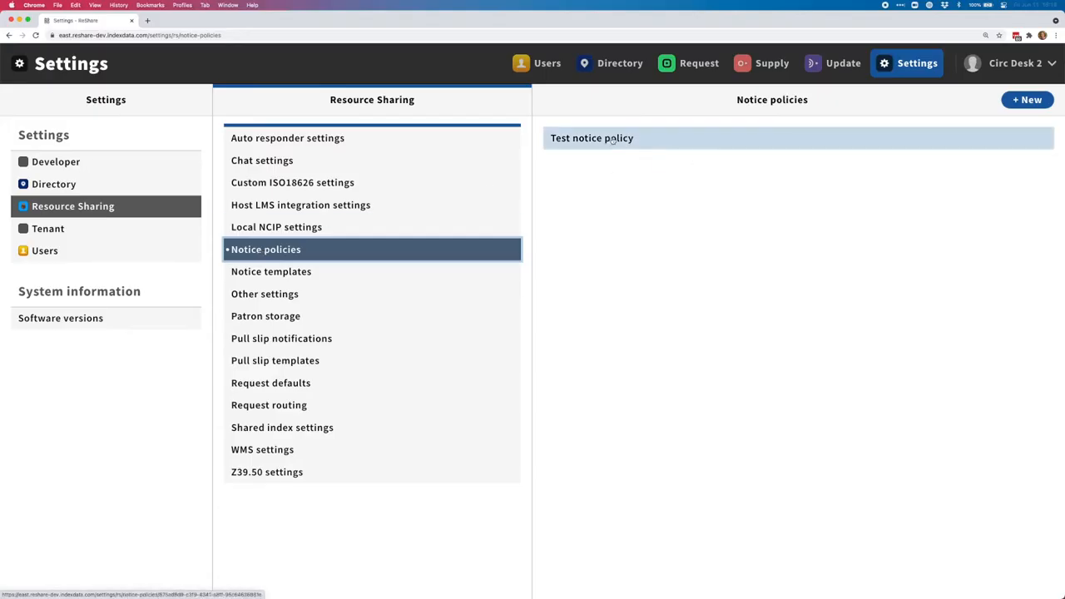
click(658, 142)
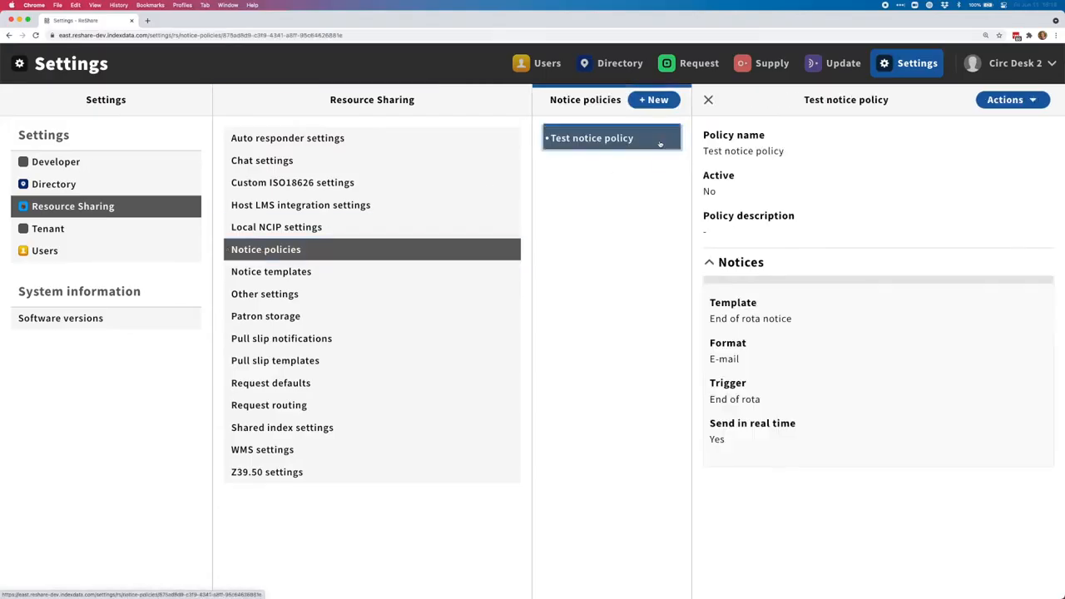
click(999, 100)
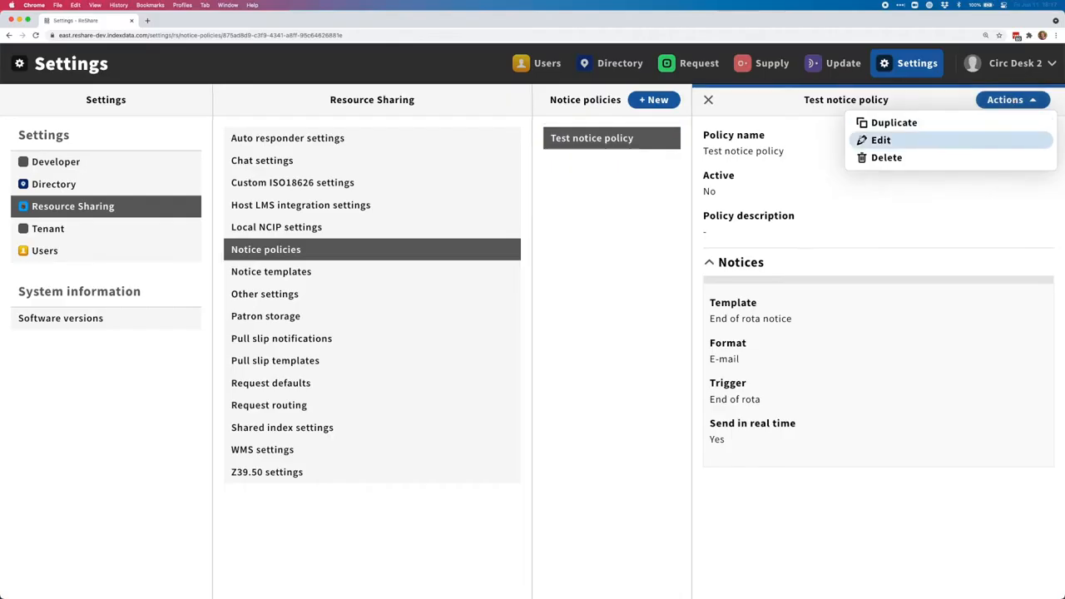
click(862, 138)
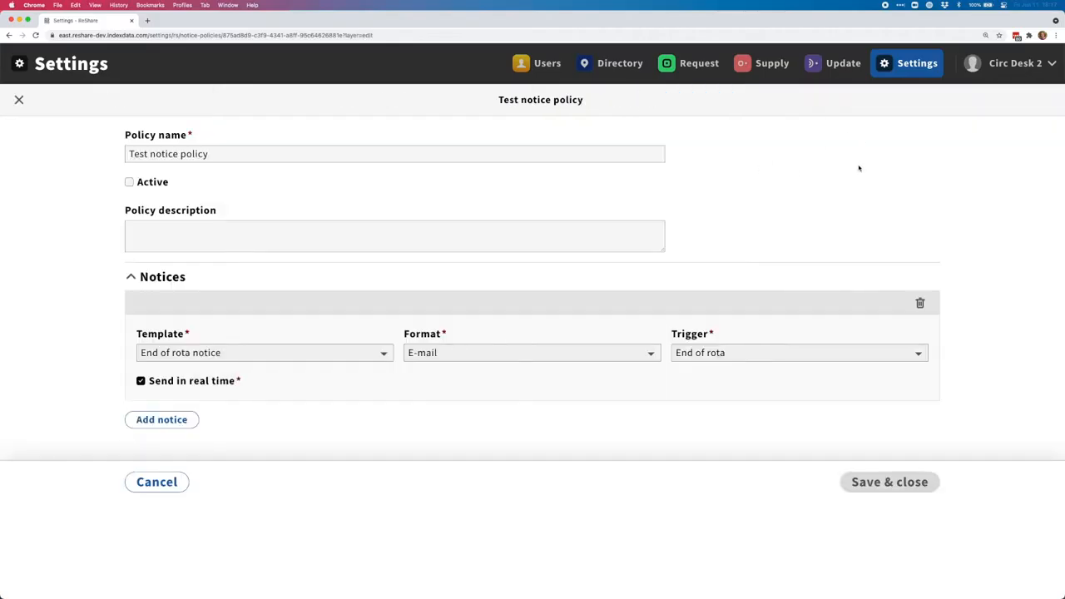
Mark the Test notice policy Active, keeping E-mail as the End of rota notice format
click(234, 153)
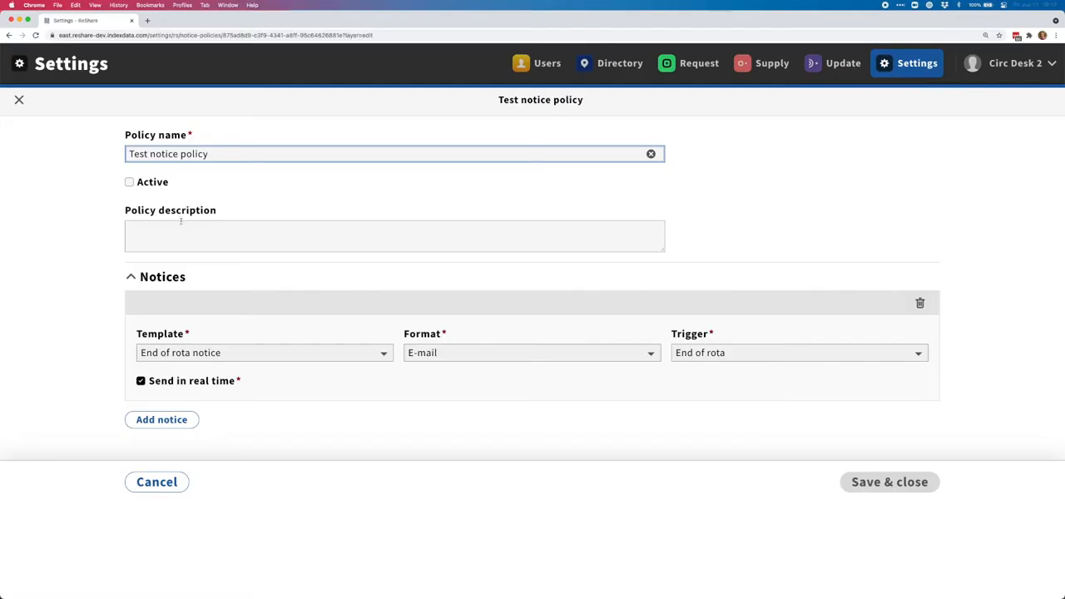
click(130, 182)
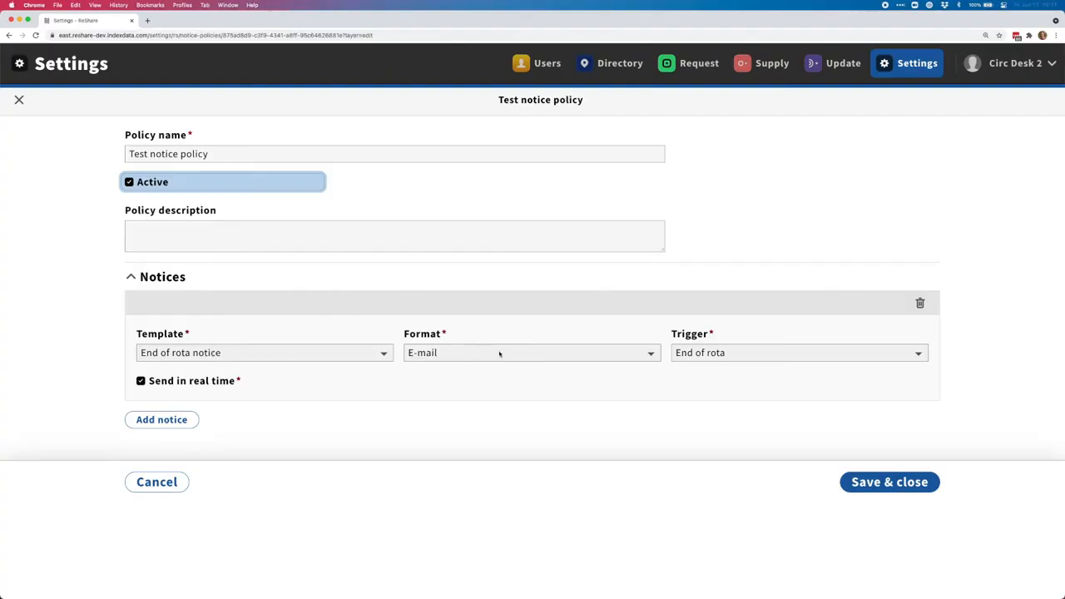
click(472, 353)
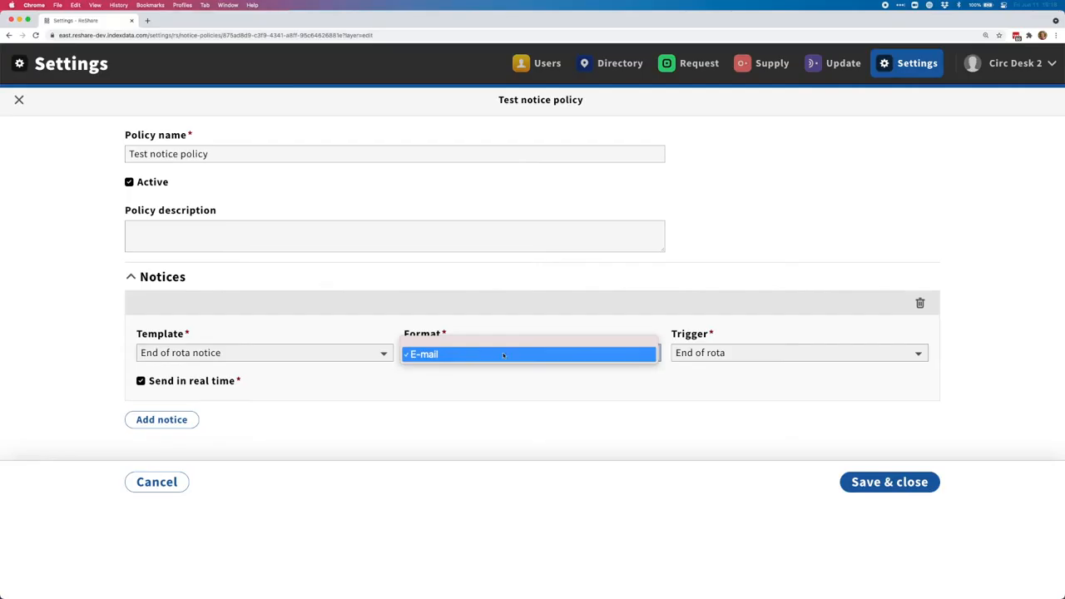
click(503, 354)
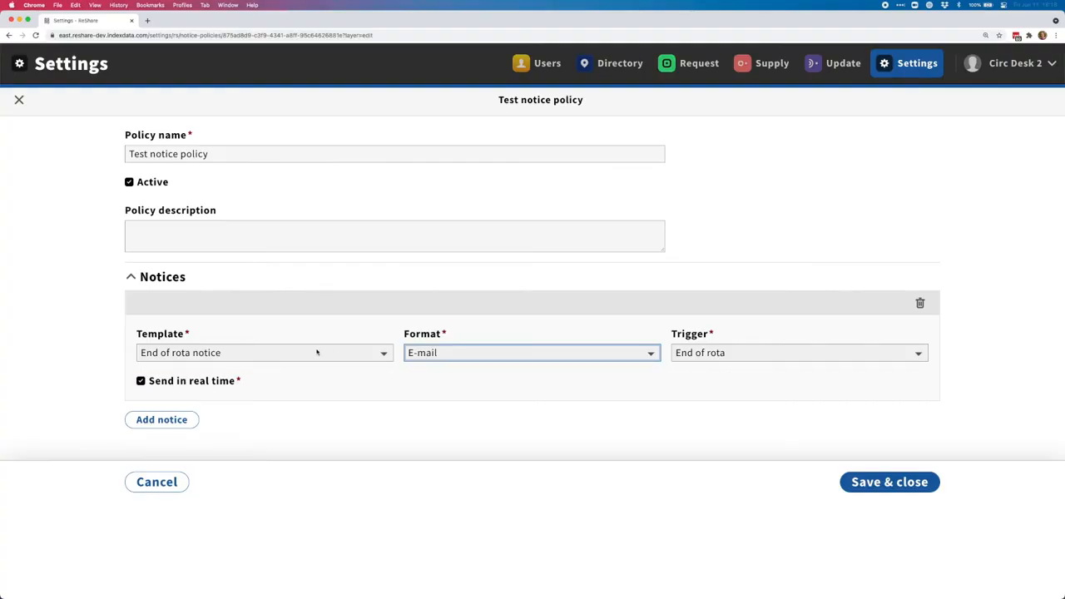
Trigger End of rota on Request cancelled and add a Cancel request E-mail notice on Request cancelled
click(874, 356)
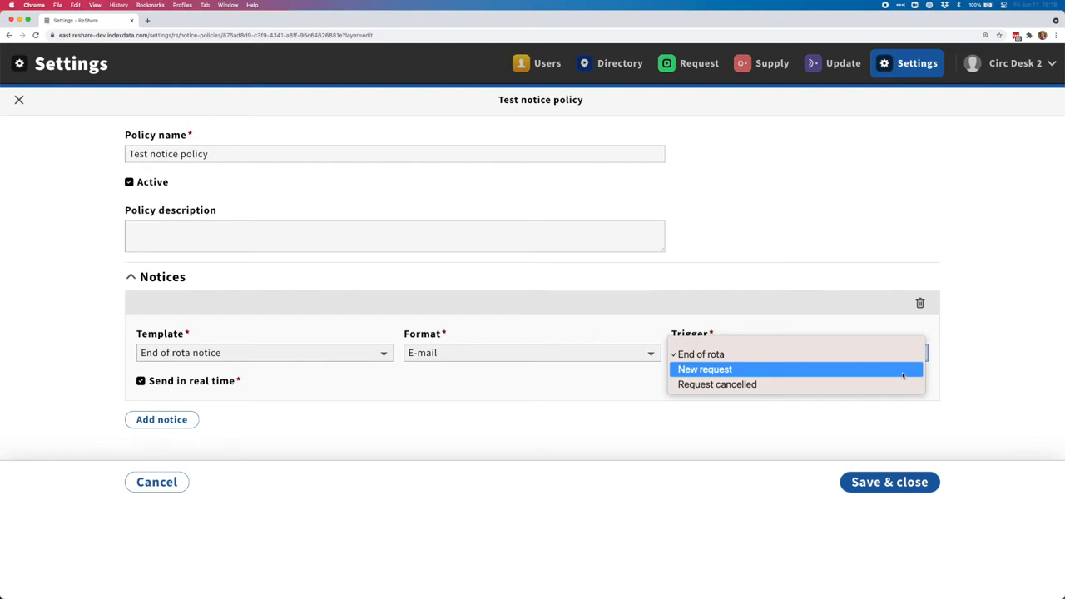
click(745, 385)
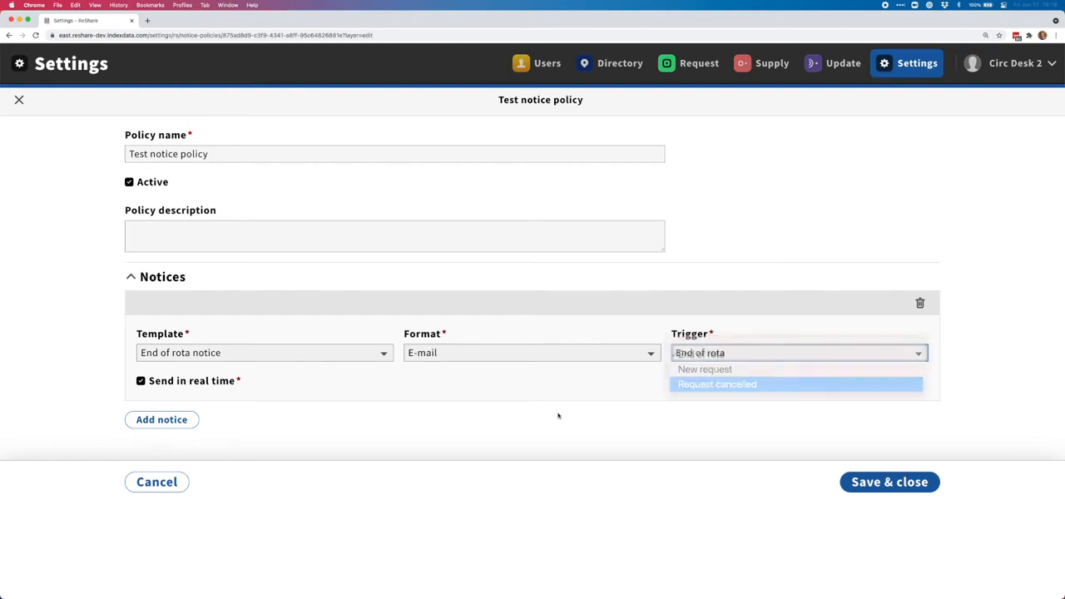
click(154, 418)
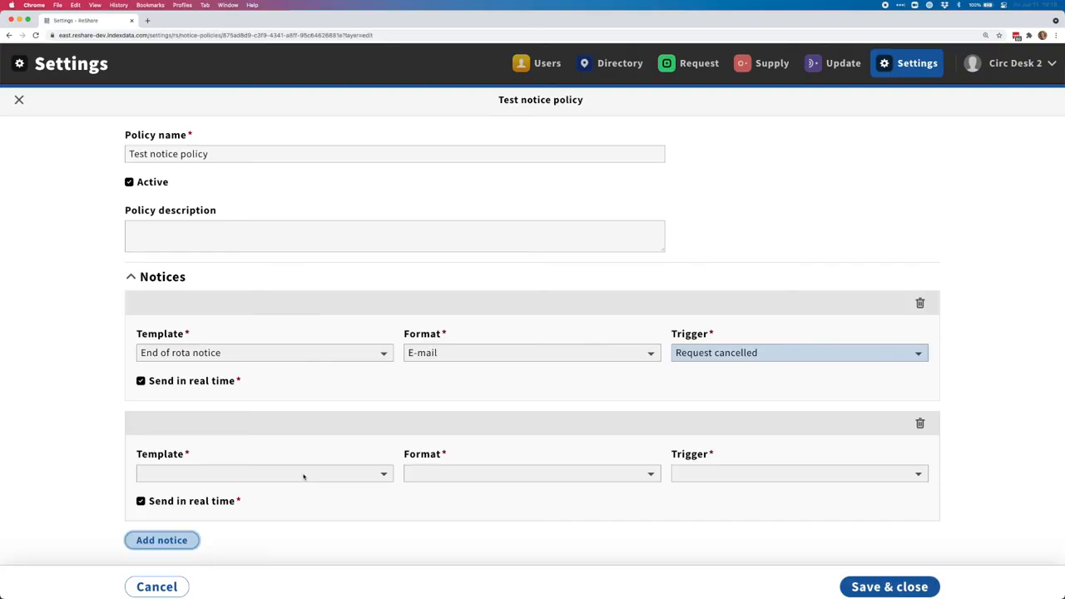
click(297, 475)
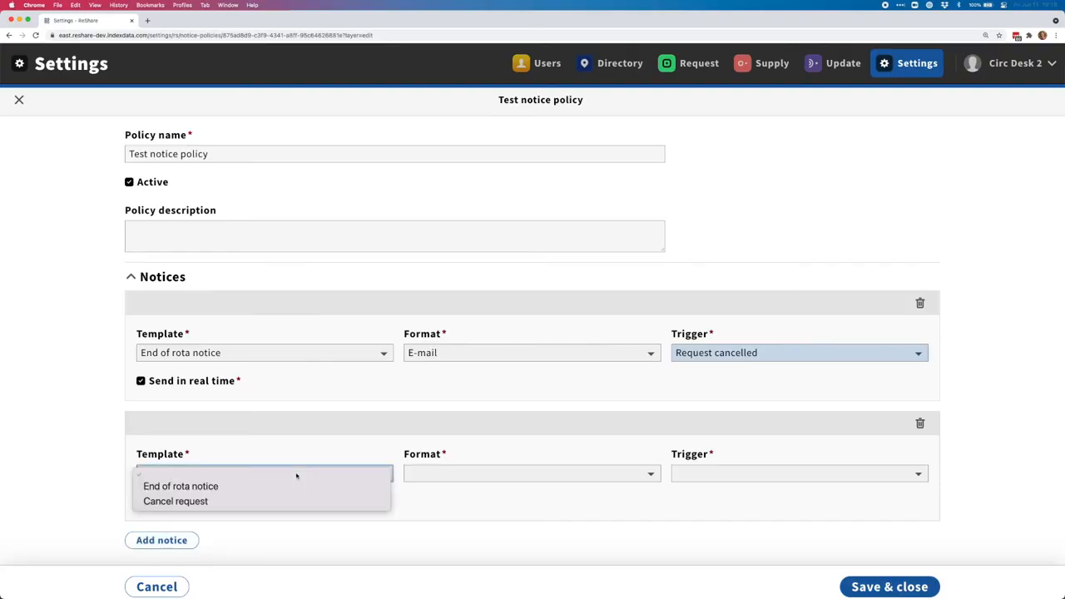
click(258, 500)
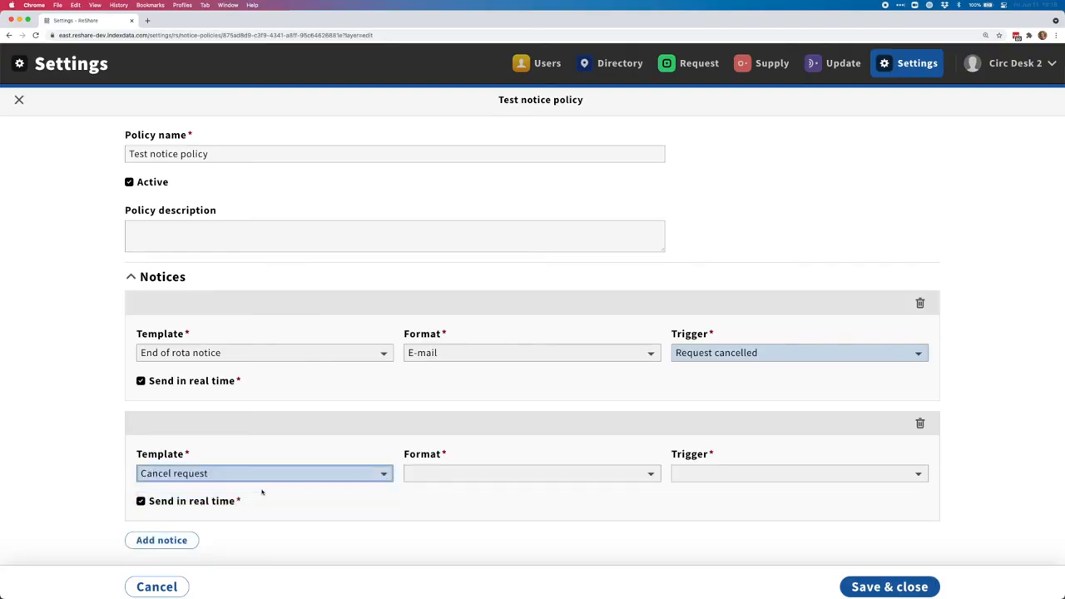
click(495, 472)
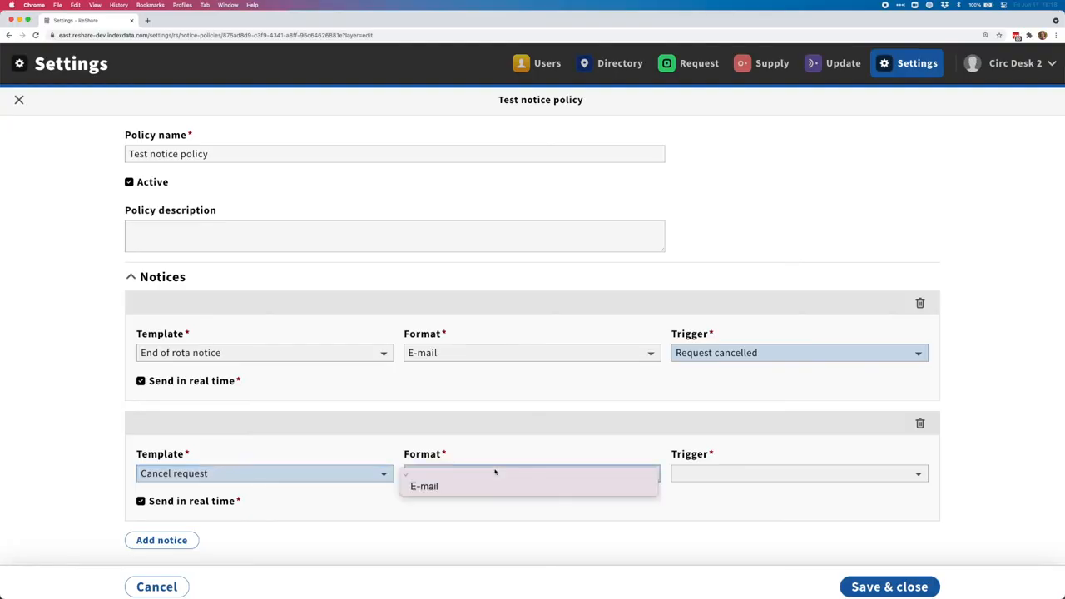
click(509, 486)
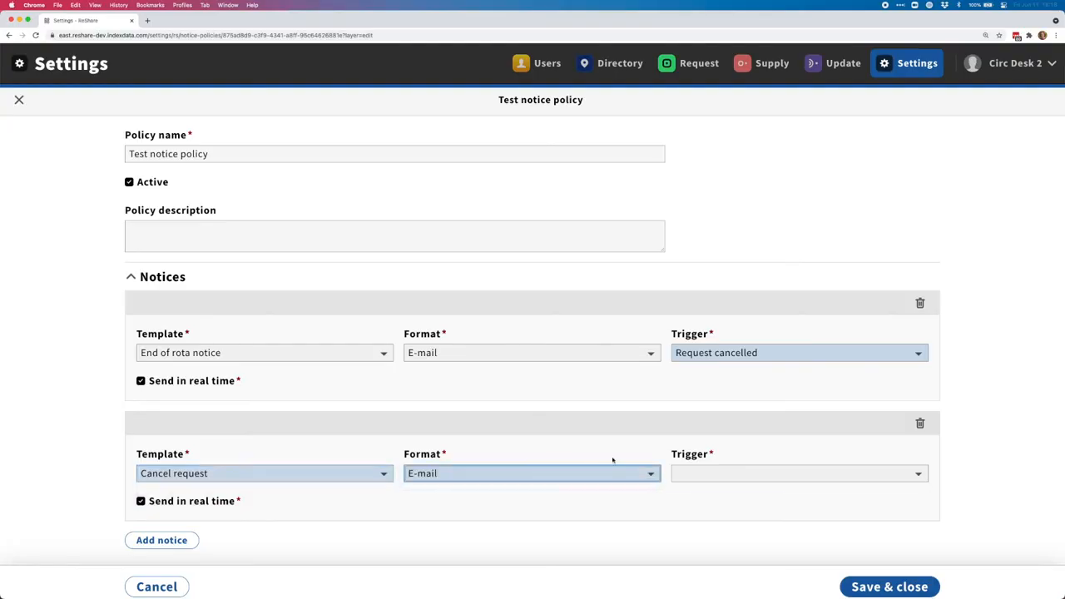
click(741, 474)
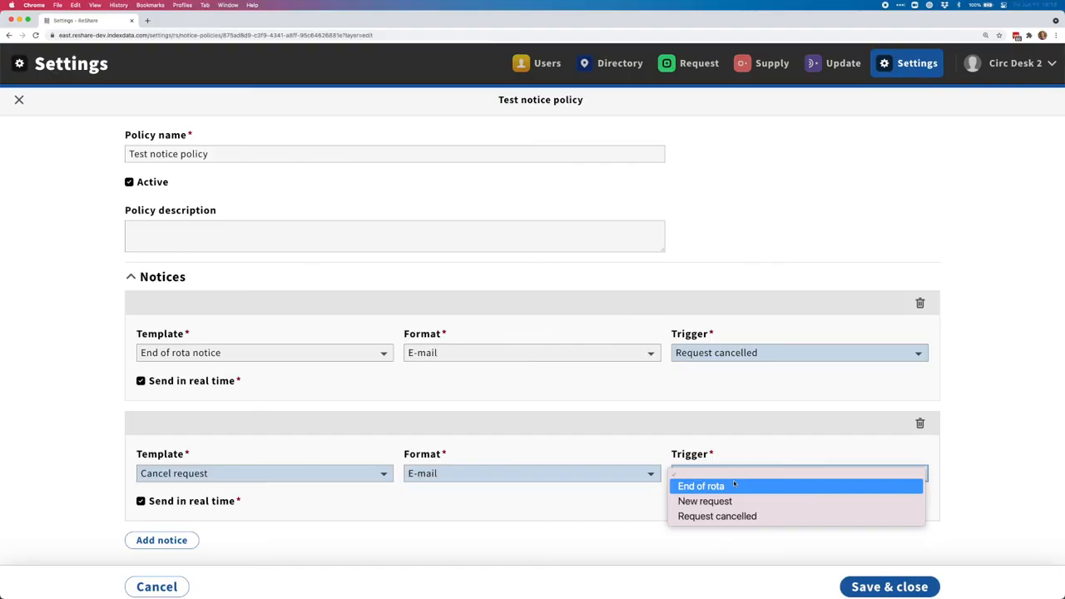
click(749, 516)
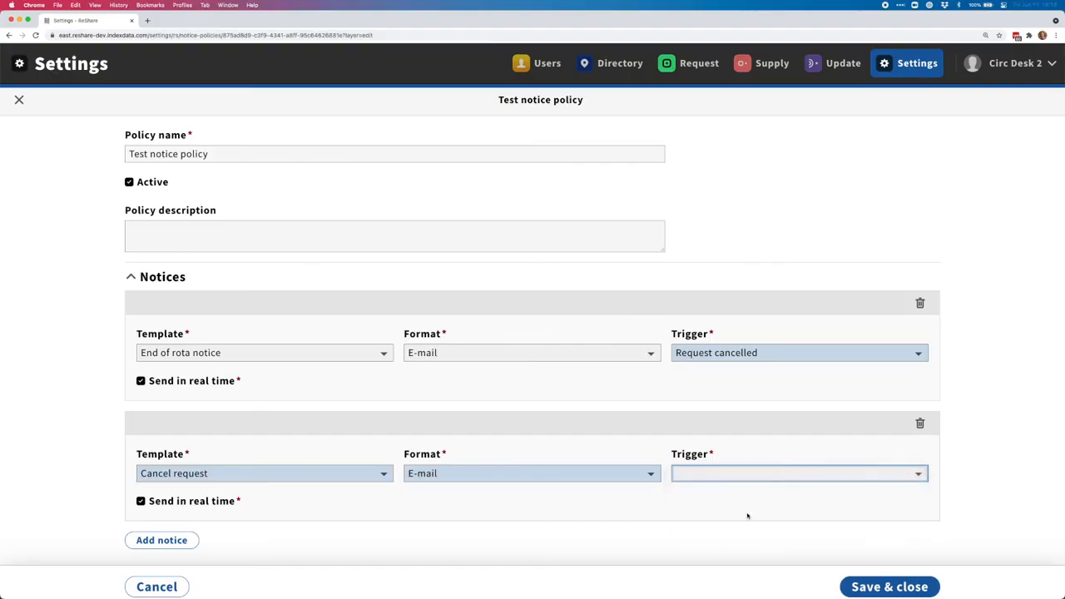
scroll(919, 420, down, 1)
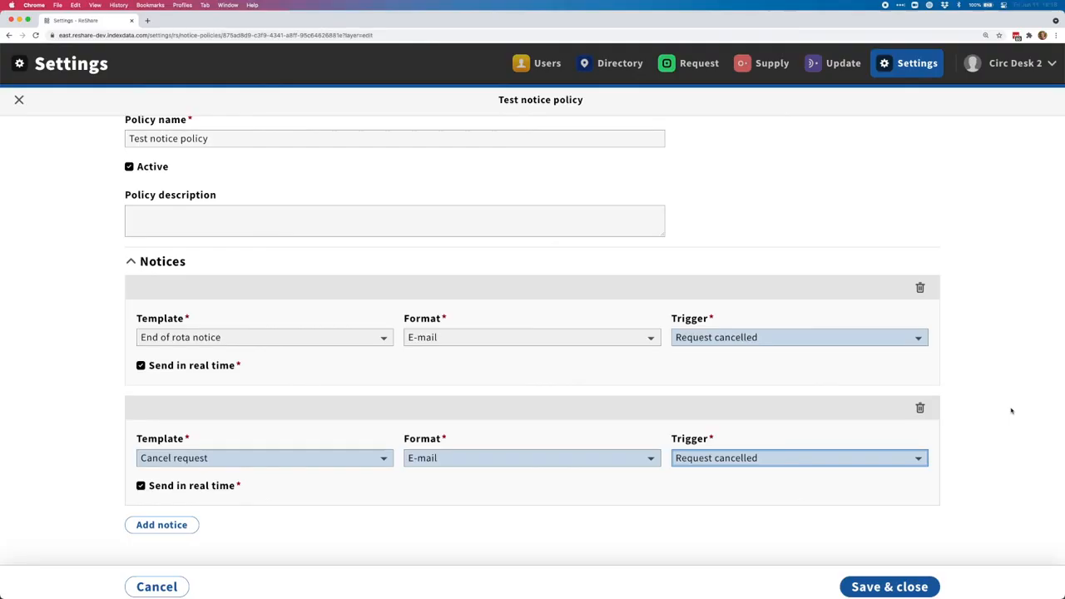
Save the Test notice policy with its Cancel request e-mail notice and close the form
click(874, 585)
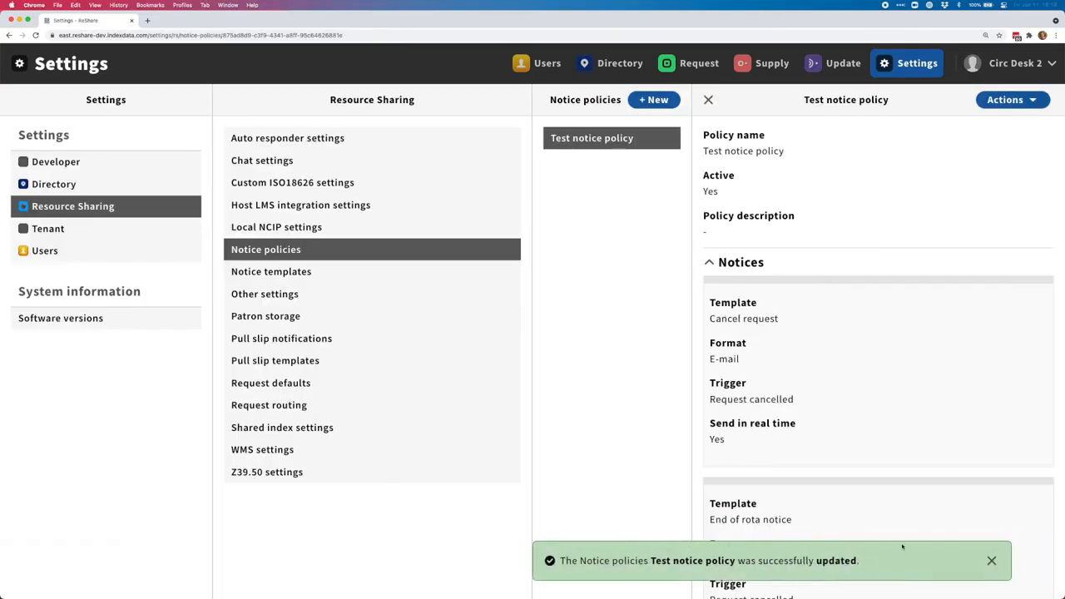